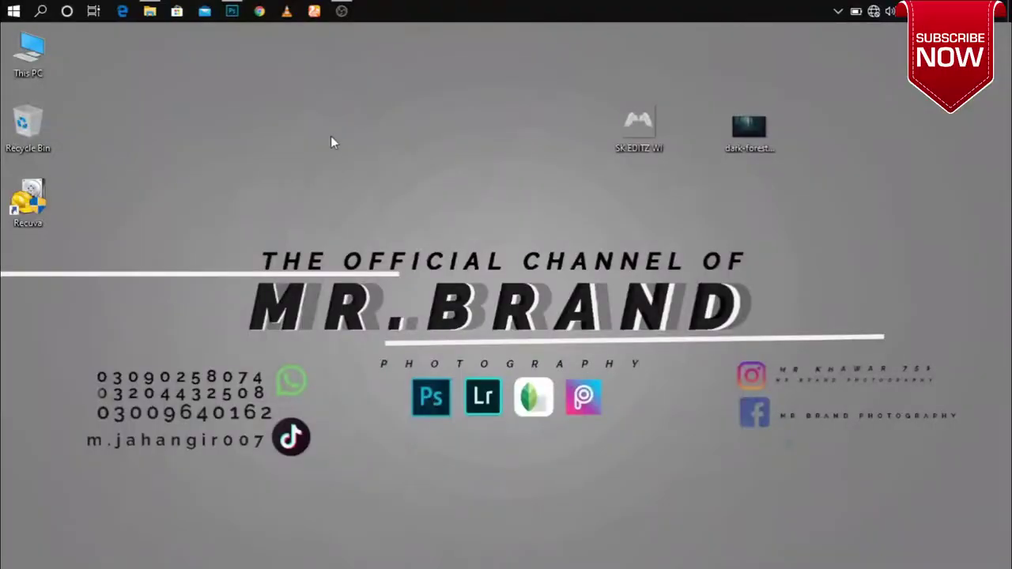
Bring the dark forest photo from the desktop onto the blank Photoshop canvas.
right_click(331, 148)
right_click(376, 170)
left_click(372, 154)
right_click(372, 154)
left_click(232, 20)
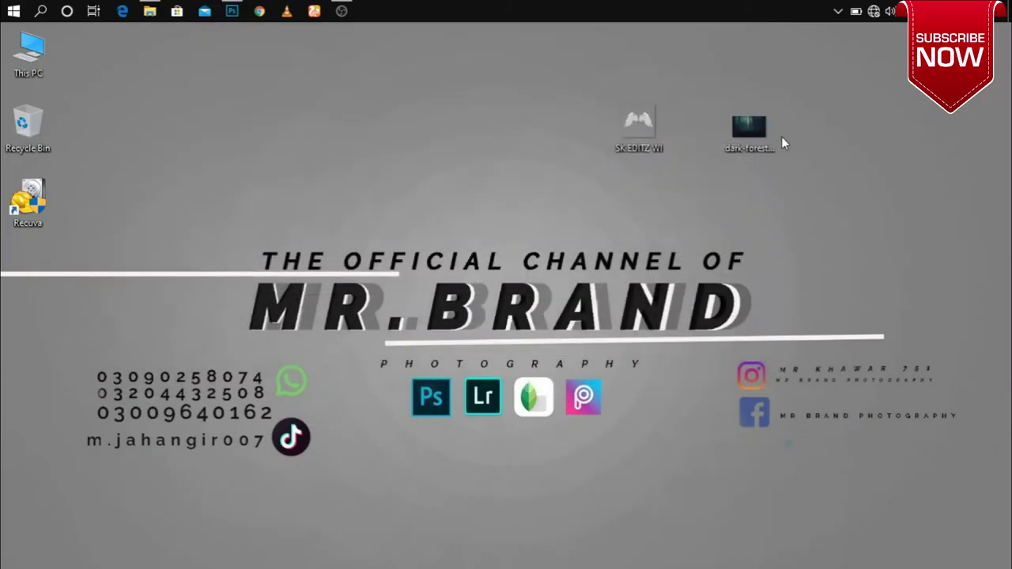
mouse_move(751, 131)
left_mouse_down()
mouse_move(476, 194)
mouse_move(362, 262)
mouse_move(399, 235)
left_mouse_up()
Scale the forest image past the canvas edges so it covers the frame, and commit it.
left_click_drag(694, 451, 738, 530)
left_click_drag(654, 387, 606, 402)
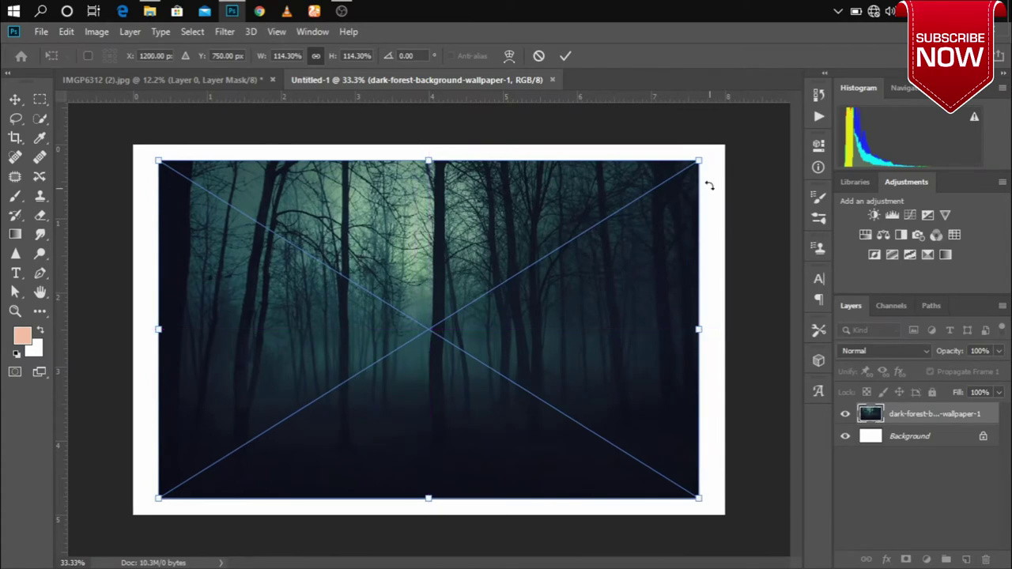
left_click_drag(700, 160, 726, 141)
left_click_drag(645, 261, 673, 222)
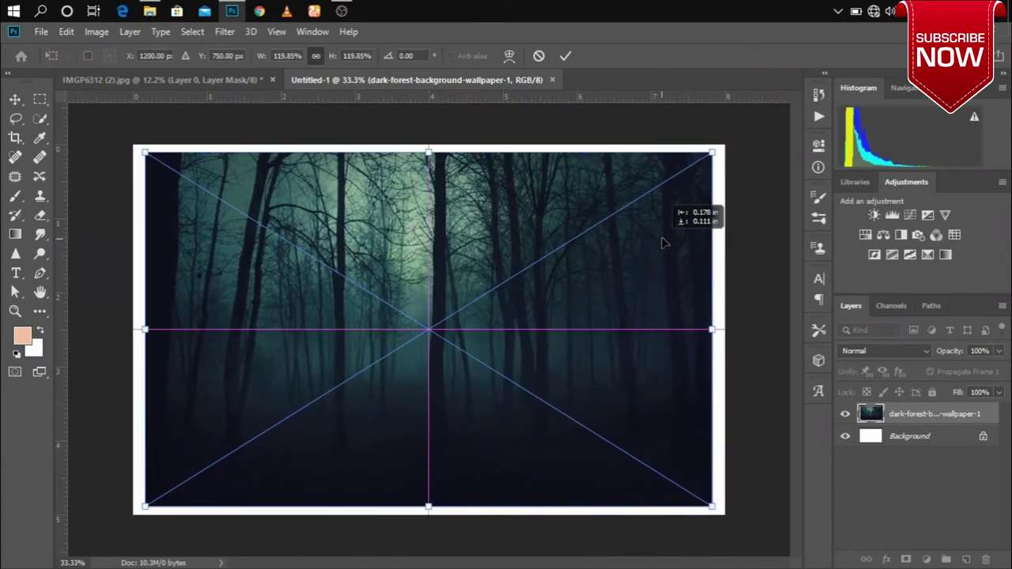
left_click_drag(712, 507, 752, 533)
mouse_move(695, 490)
left_mouse_down()
mouse_move(673, 469)
mouse_move(685, 457)
left_mouse_up()
left_click(565, 56)
key("w")
left_click(224, 31)
Apply a 6.4-pixel Gaussian Blur, then a Spin Radial Blur of amount 2, to the forest.
mouse_move(306, 199)
left_click(443, 256)
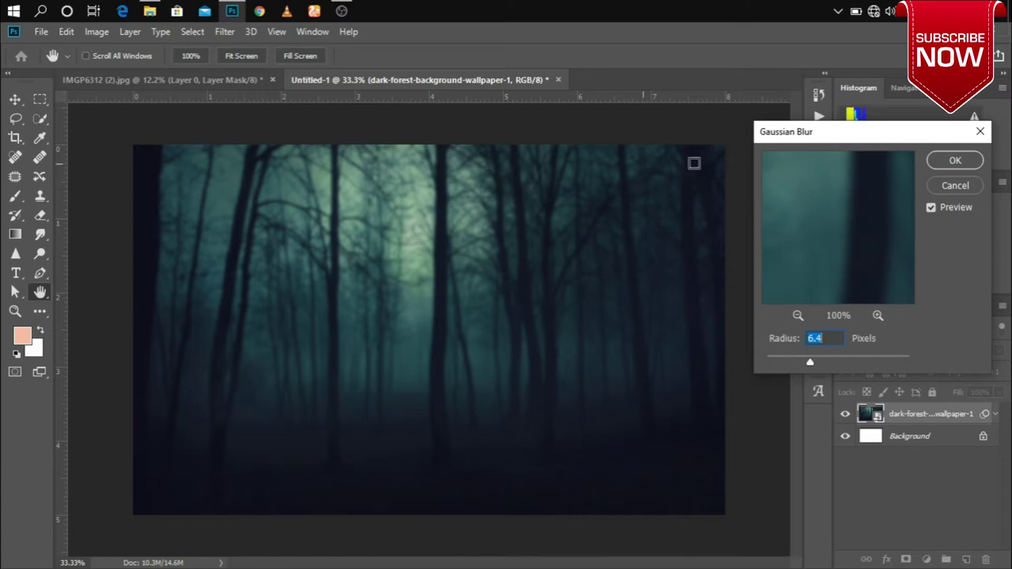
left_click(956, 160)
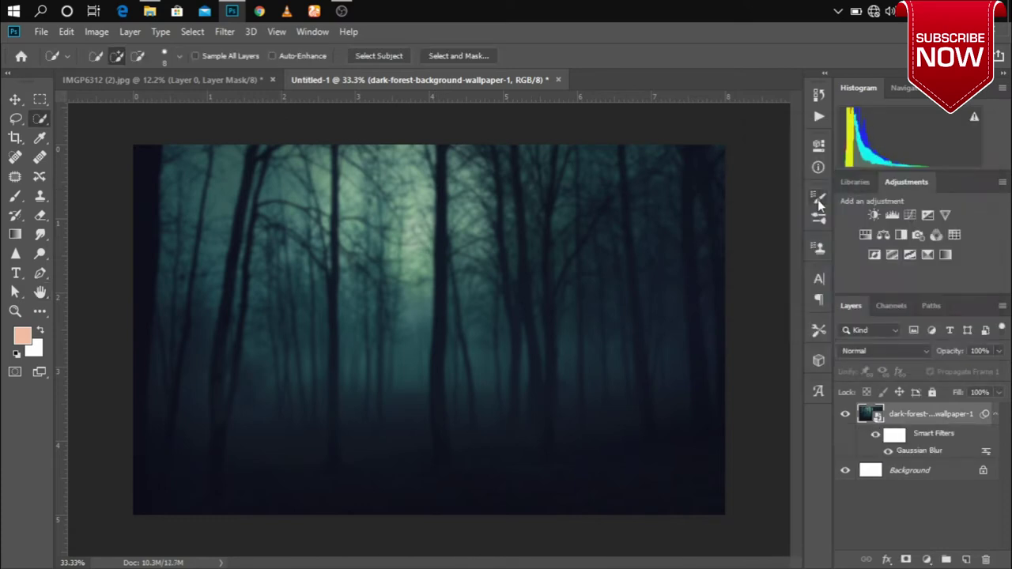
left_click(224, 33)
mouse_move(232, 200)
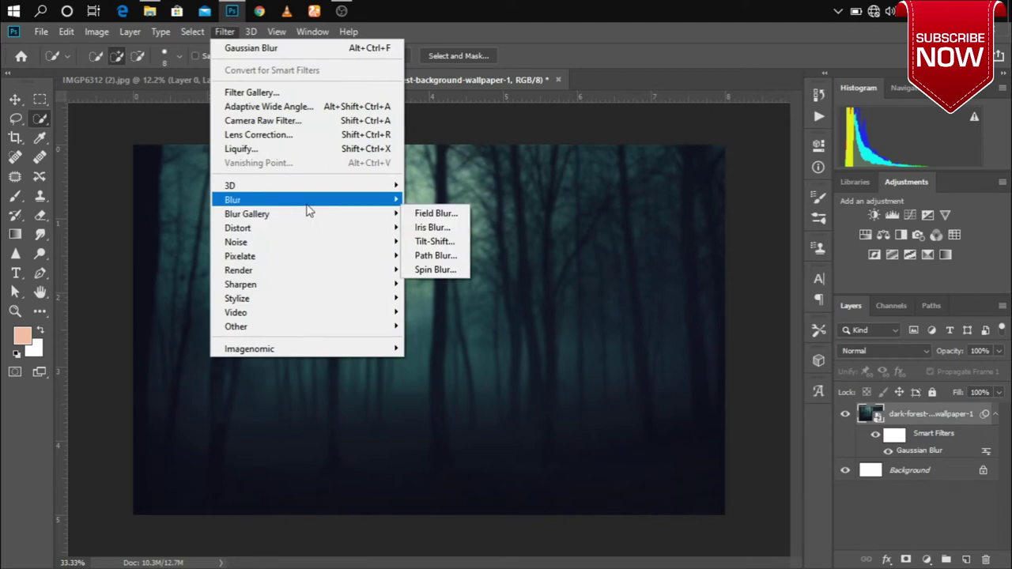
left_click(445, 297)
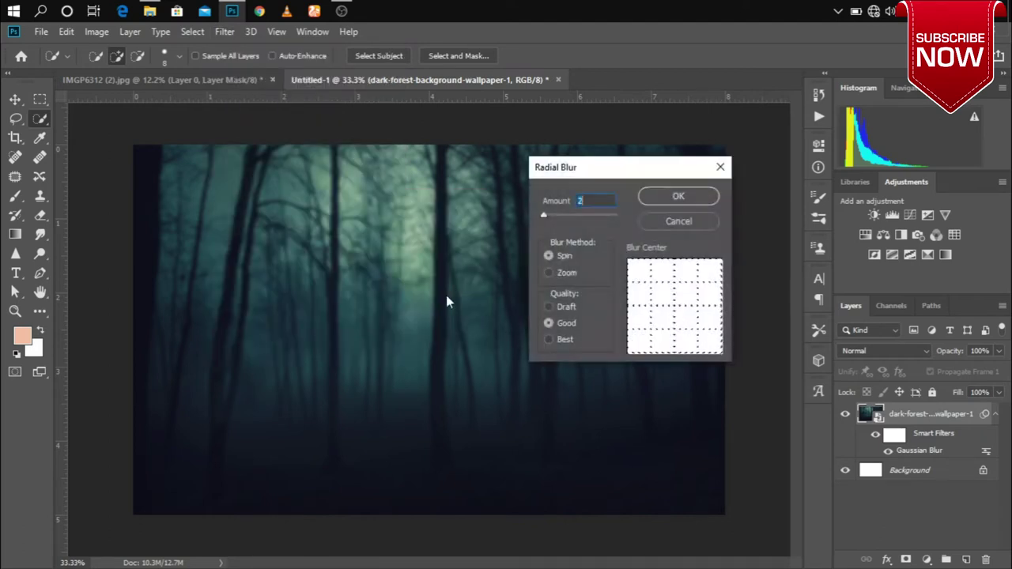
left_click(676, 196)
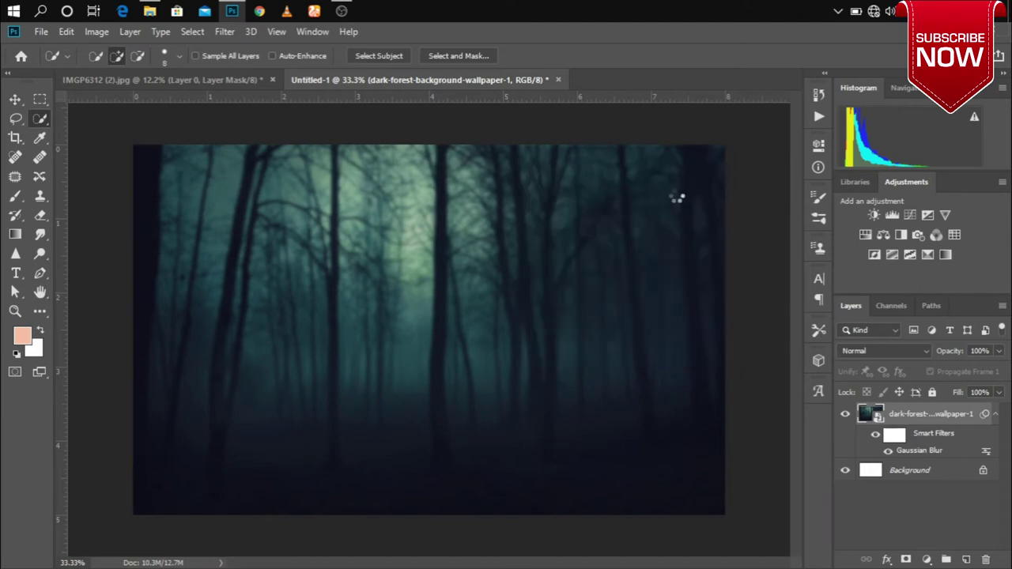
Move the masked man cut-out from the IMGP6312 tab into the forest document.
left_click(220, 79)
left_click(16, 100)
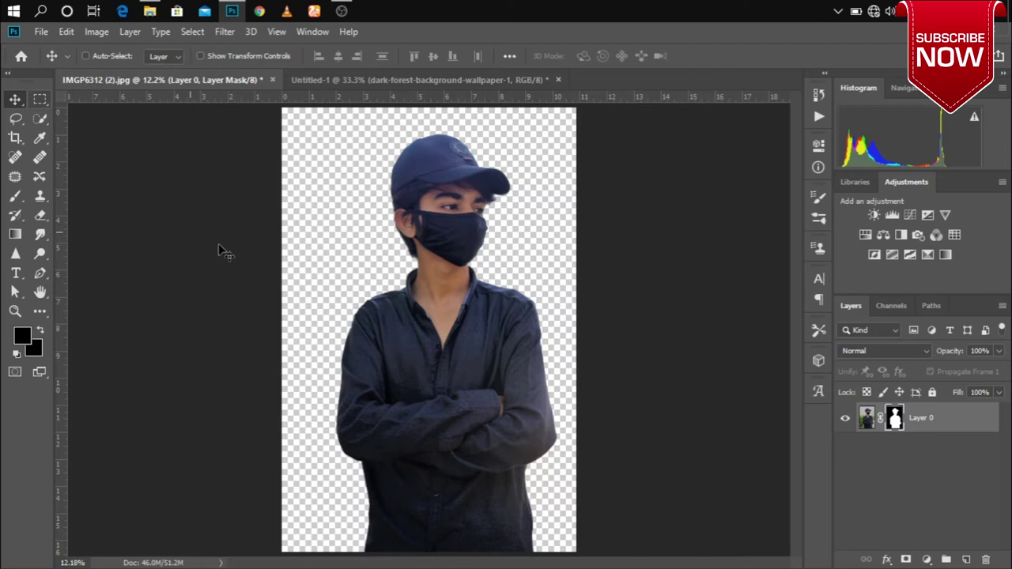
mouse_move(456, 399)
left_mouse_down()
mouse_move(442, 93)
mouse_move(473, 327)
left_mouse_up()
scroll(600, 359, "down", 5)
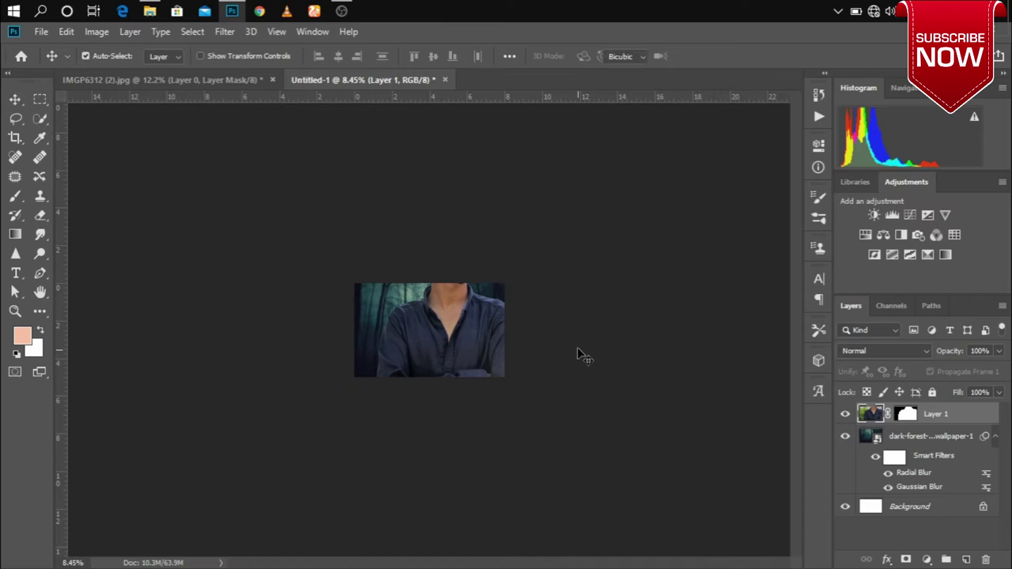
Shrink the masked man with Free Transform and position him over the forest.
key("ctrl+t")
mouse_move(540, 168)
left_mouse_down()
mouse_move(487, 330)
mouse_move(417, 355)
left_mouse_up()
left_click_drag(395, 409, 408, 339)
mouse_move(418, 284)
left_mouse_down()
mouse_move(456, 251)
mouse_move(440, 285)
left_mouse_up()
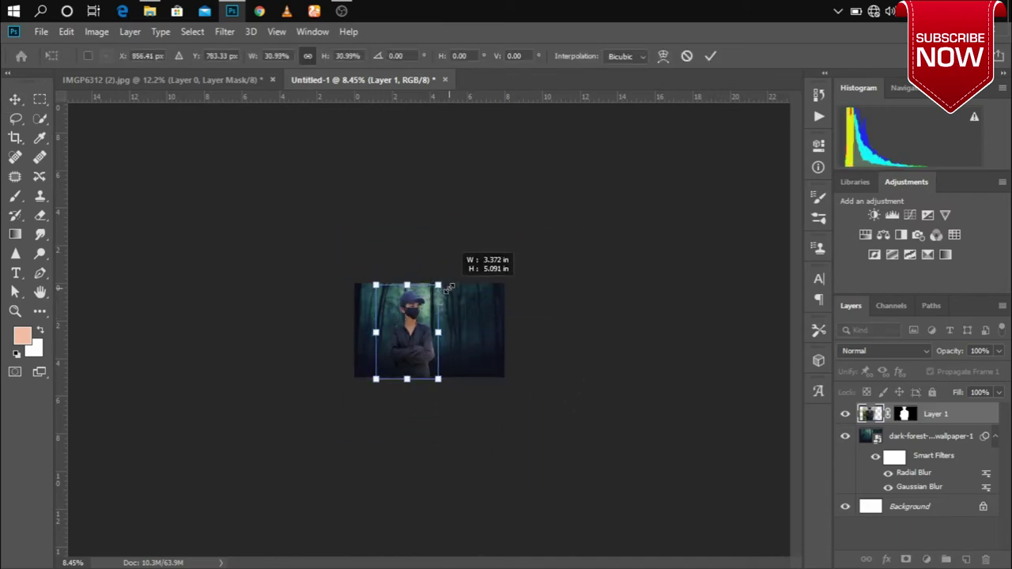
key("ctrl+0")
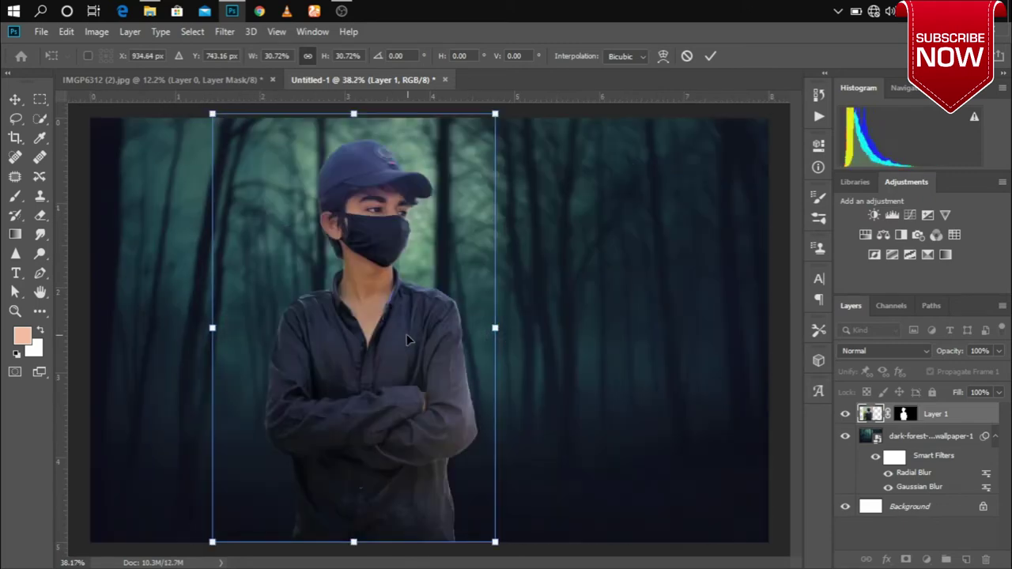
left_click(664, 305, "ctrl")
key("ctrl+0")
Fine-tune the man to 26.51% scale, centred in the lower middle, and commit.
left_click_drag(495, 115, 463, 163)
left_click_drag(411, 273, 469, 267)
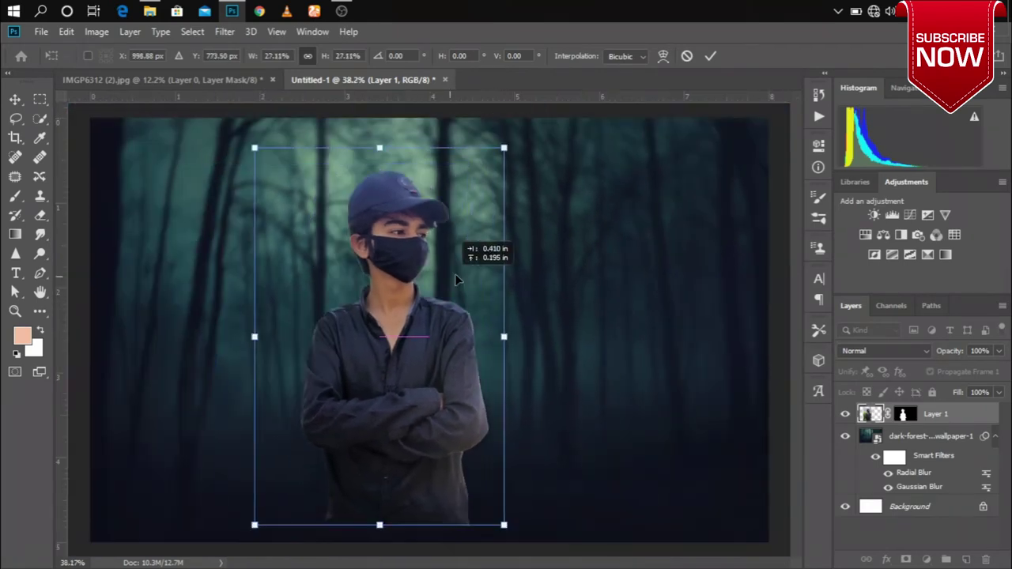
left_click_drag(521, 157, 515, 163)
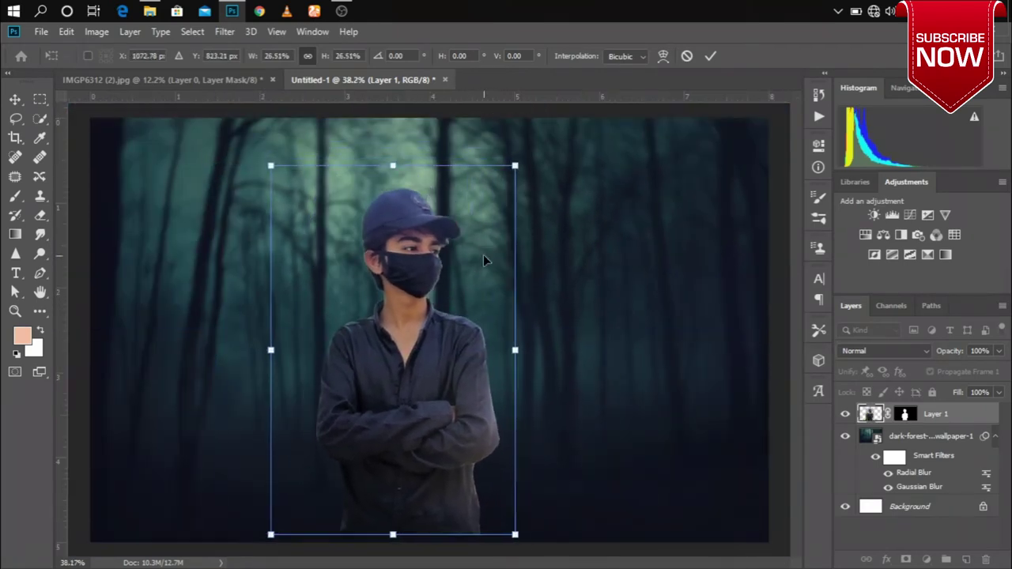
left_click_drag(483, 254, 497, 249)
left_click(710, 56)
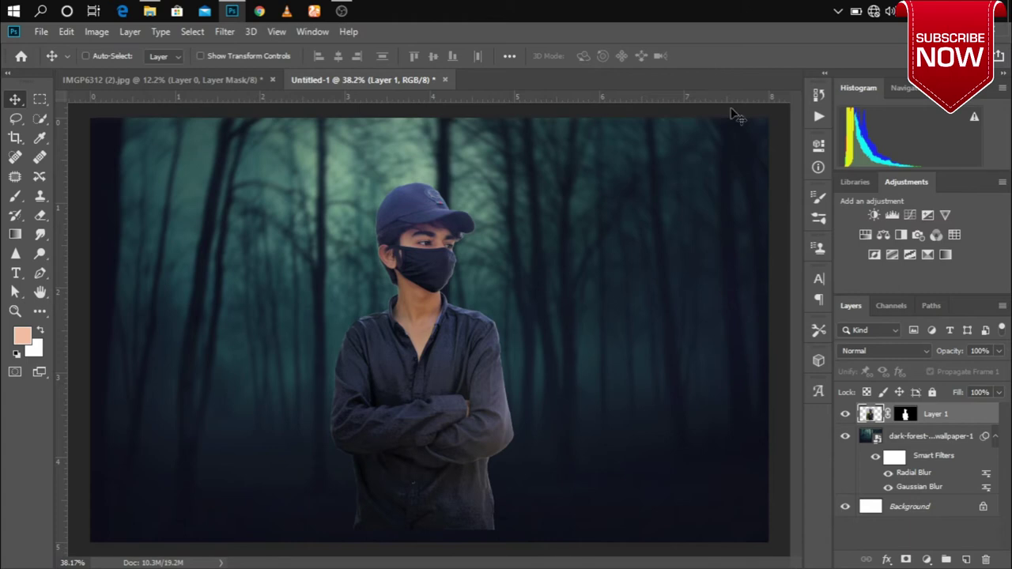
scroll(576, 278, "down", 2)
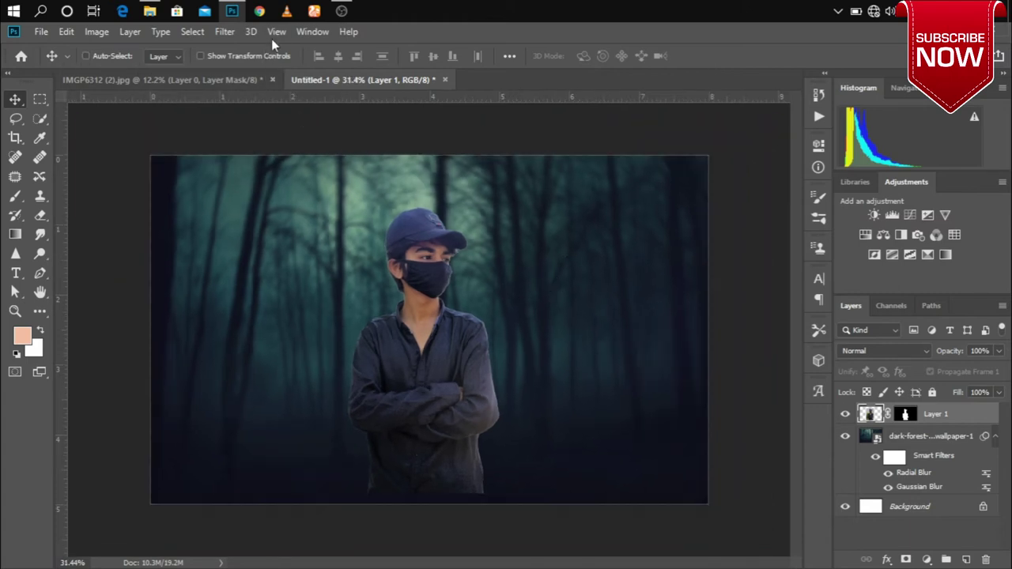
In Camera Raw, set exposure -0.15, contrast -3, highlights +11 on the man and apply.
left_click(228, 32)
left_click(282, 123)
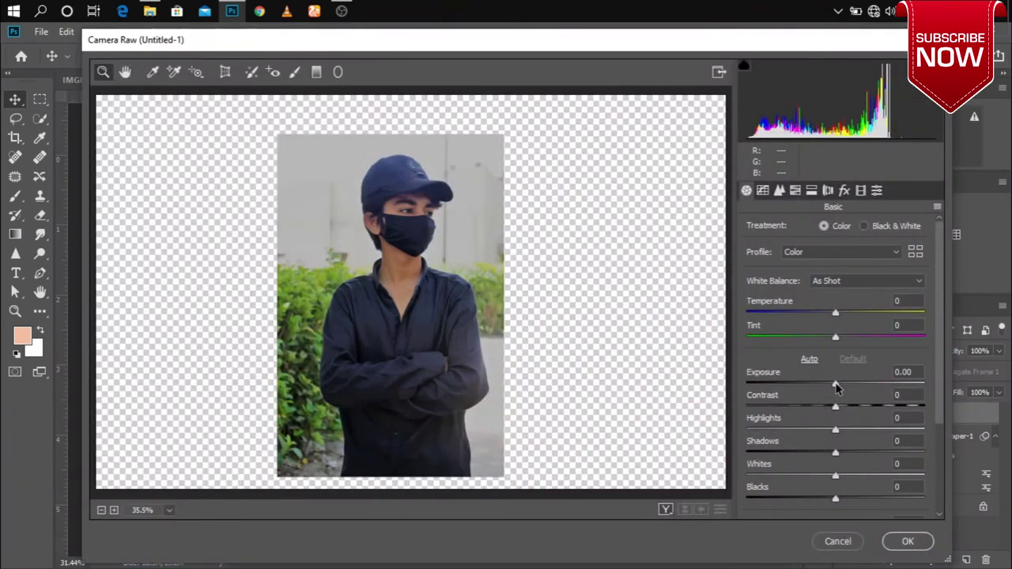
left_click(835, 385)
left_click_drag(835, 385, 832, 385)
left_click(833, 406)
left_click(845, 429)
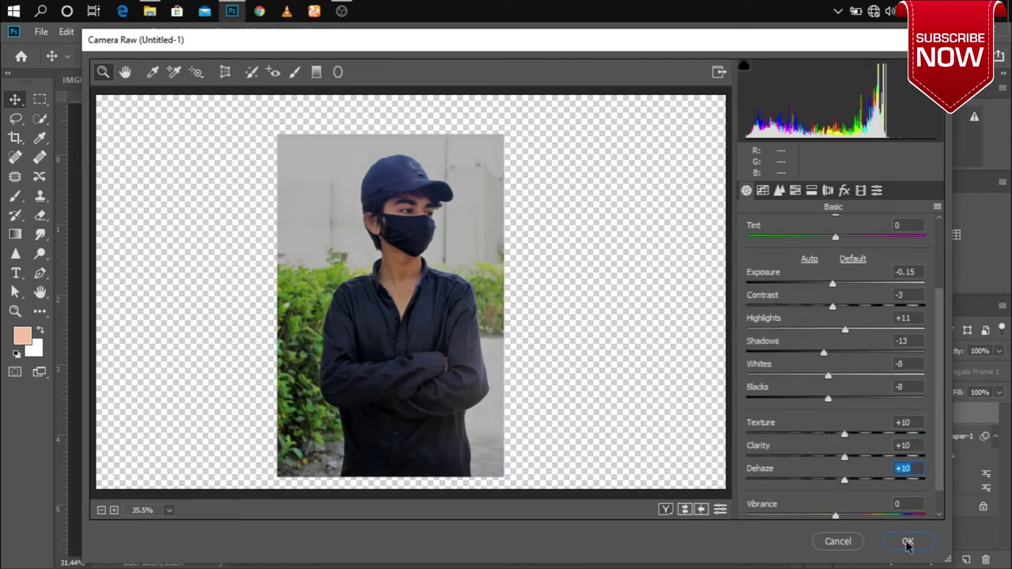
left_click(908, 542)
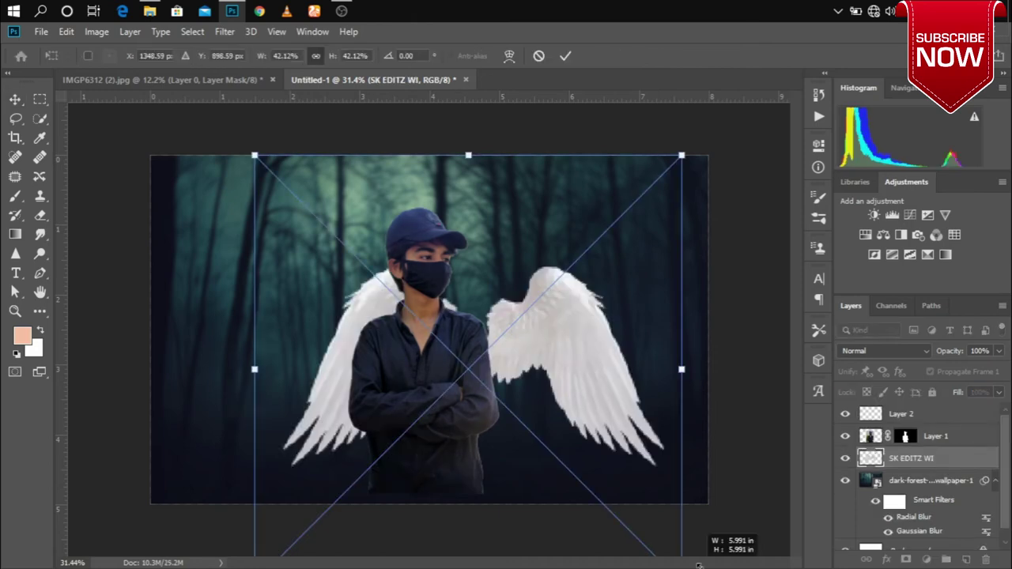
Enlarge the white wings to 47.86% and shift them into place at the man's shoulders.
left_click_drag(699, 565, 674, 171)
left_click_drag(656, 207, 625, 252)
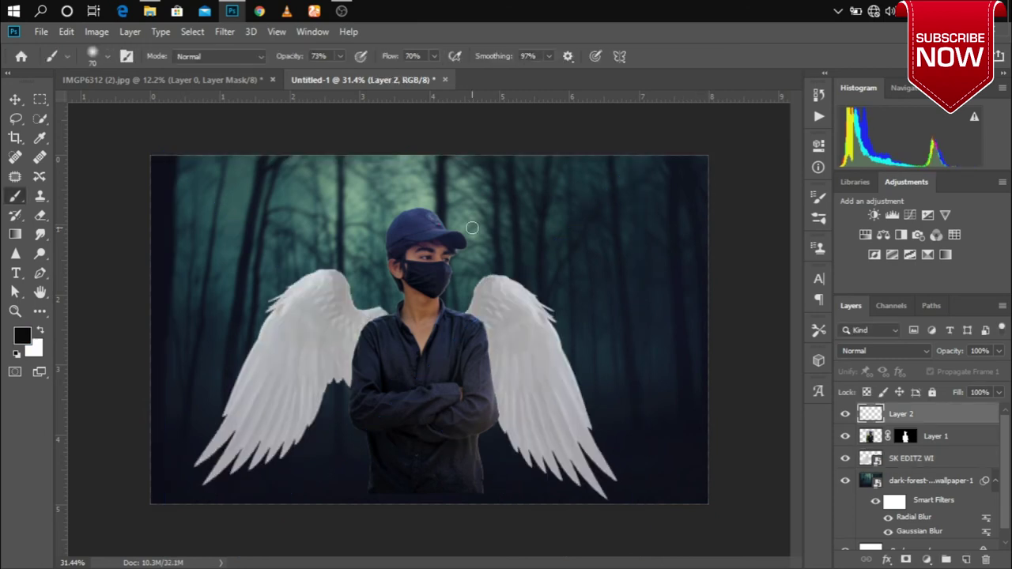
Dab a soft 800-pixel black brush shadow above the left wing on Layer 2.
left_click(293, 229)
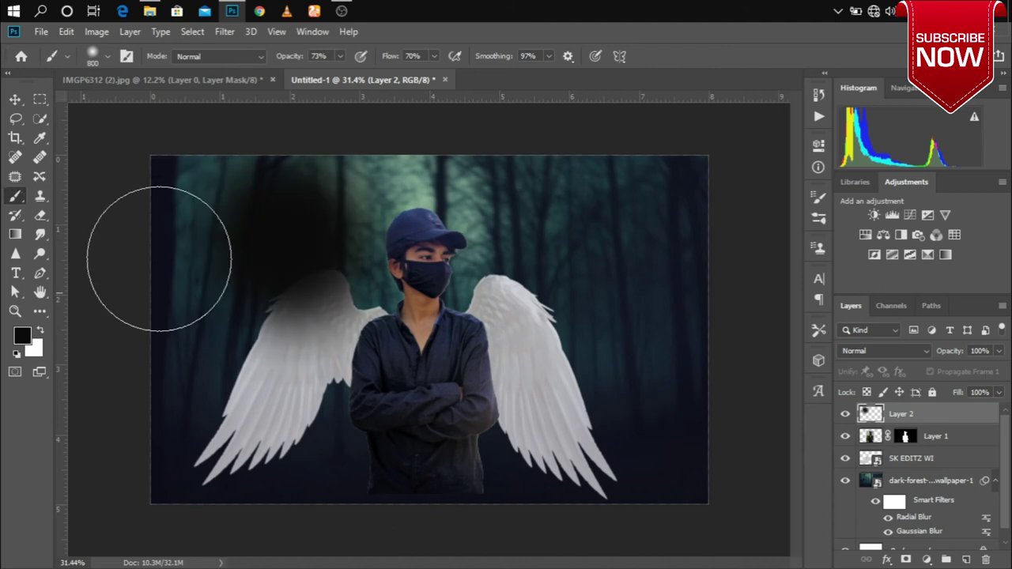
key("v")
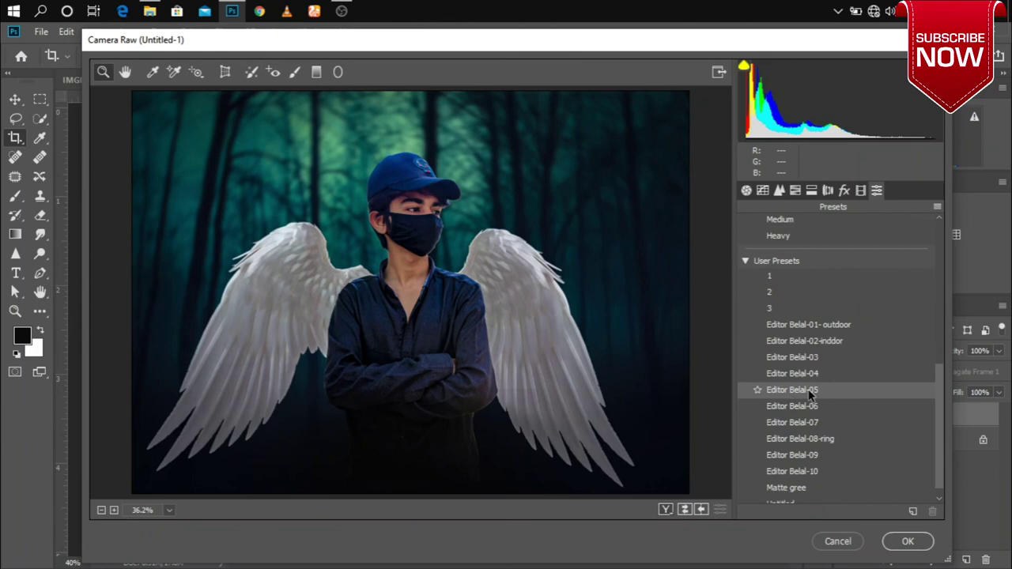
Apply the Camera Raw user preset 05 to the stamped composite.
left_click(810, 392)
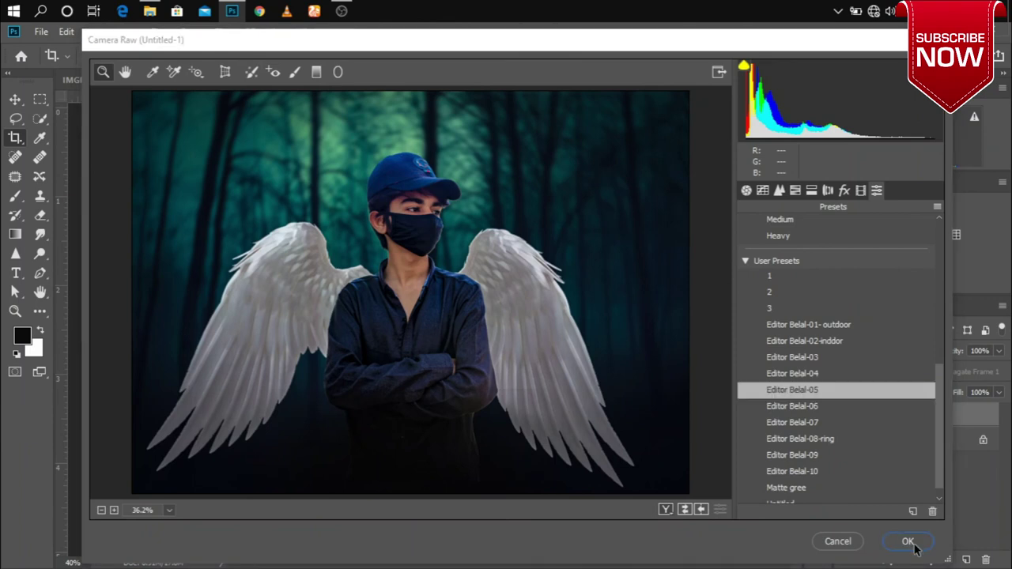
left_click(909, 542)
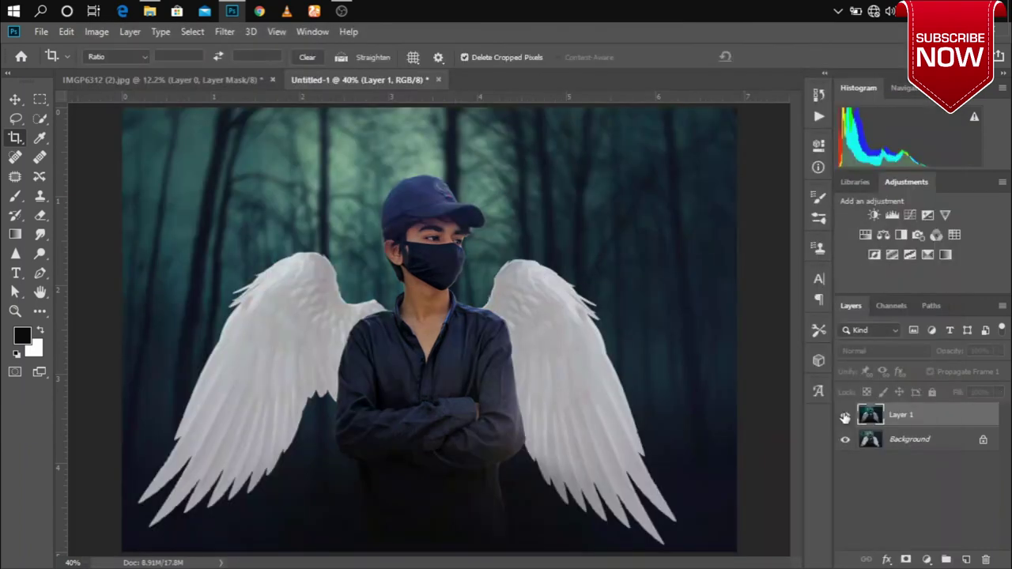